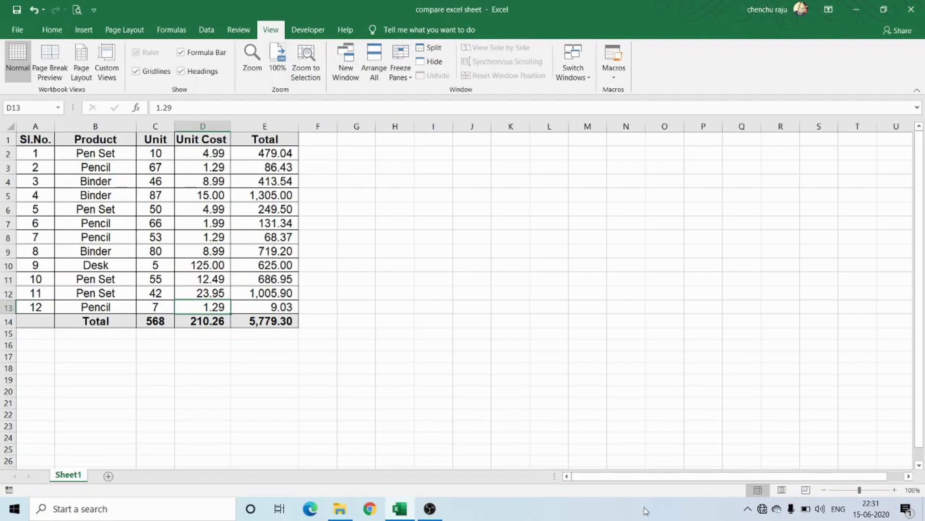
Restore the ribbon, select C4, create blank Book4, and return to the compare excel sheet
click(47, 30)
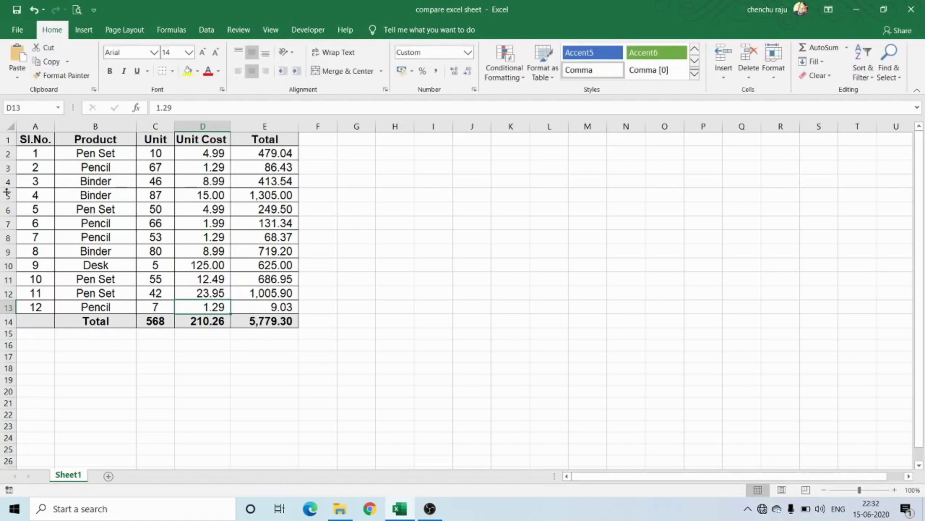
click(160, 186)
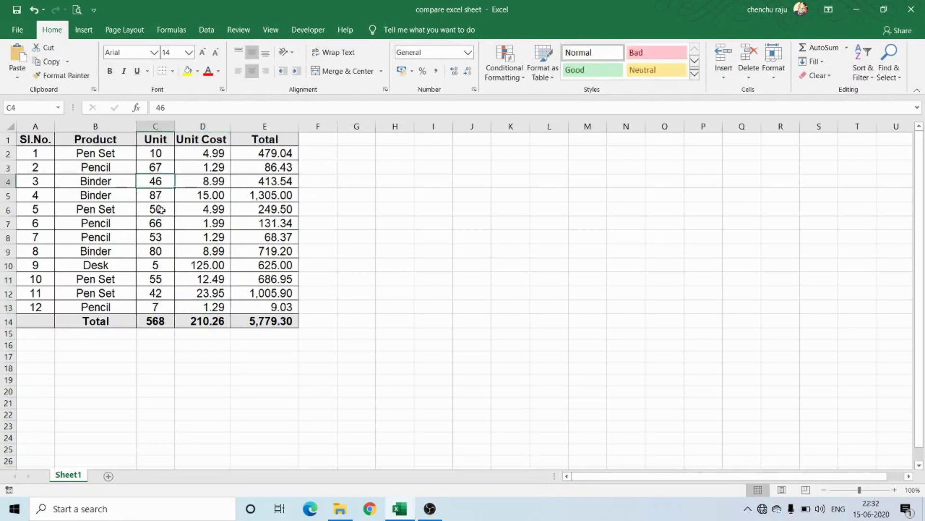
scroll(192, 235, down, 1)
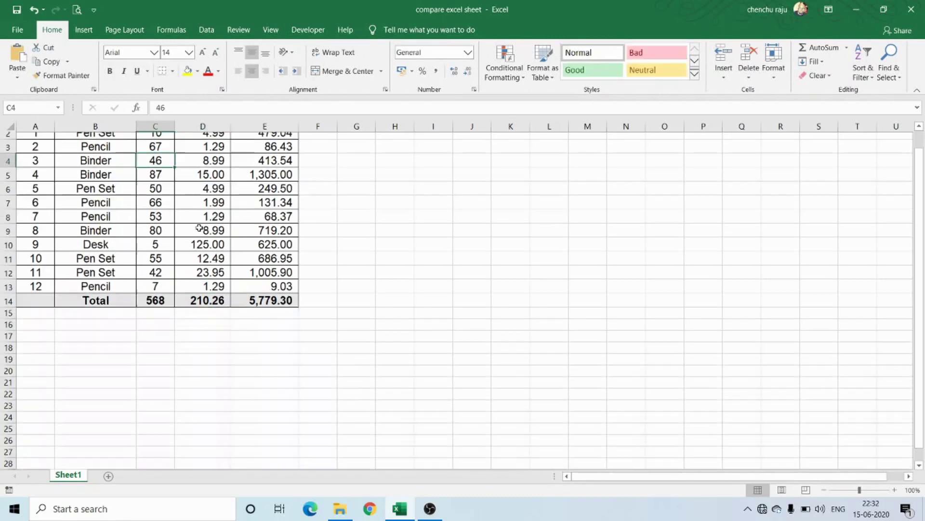
scroll(202, 235, up, 1)
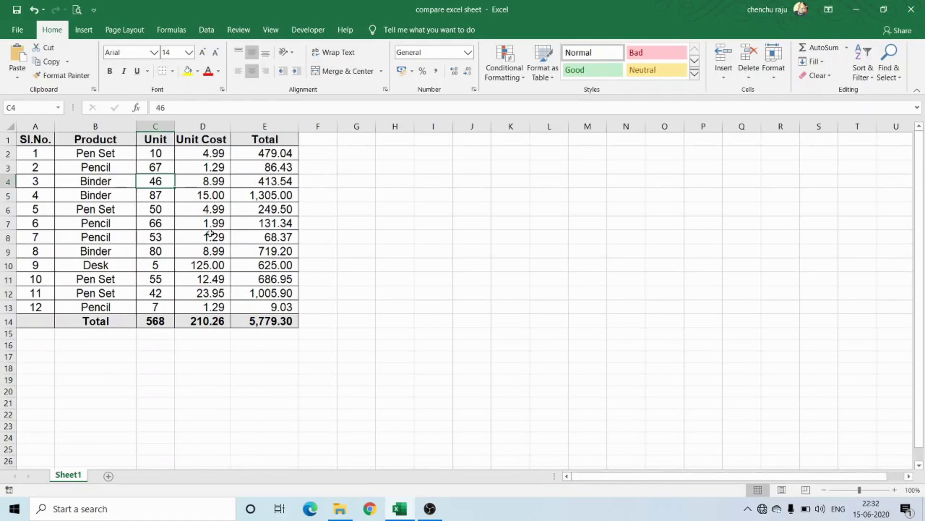
key(ctrl+n)
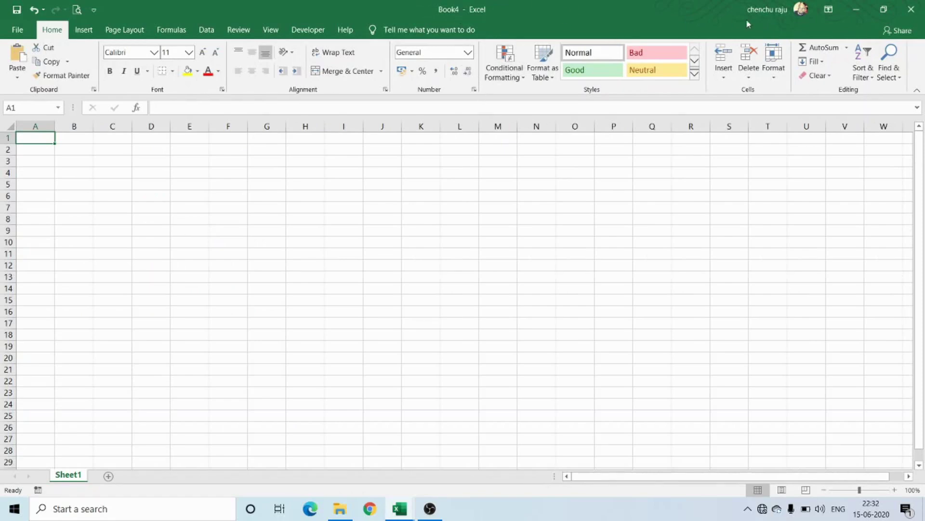
key(alt+Tab)
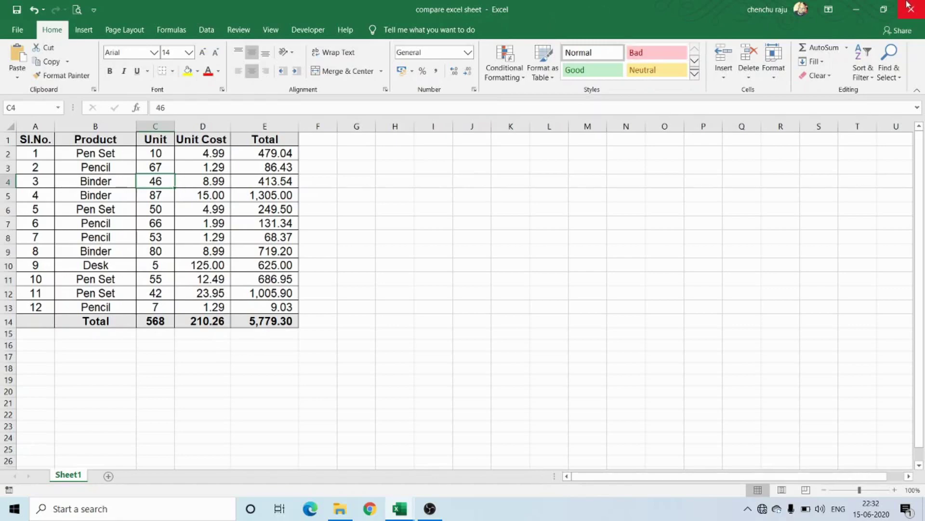
Restore the compare excel sheet window and stretch it over the left half of the screen
click(883, 9)
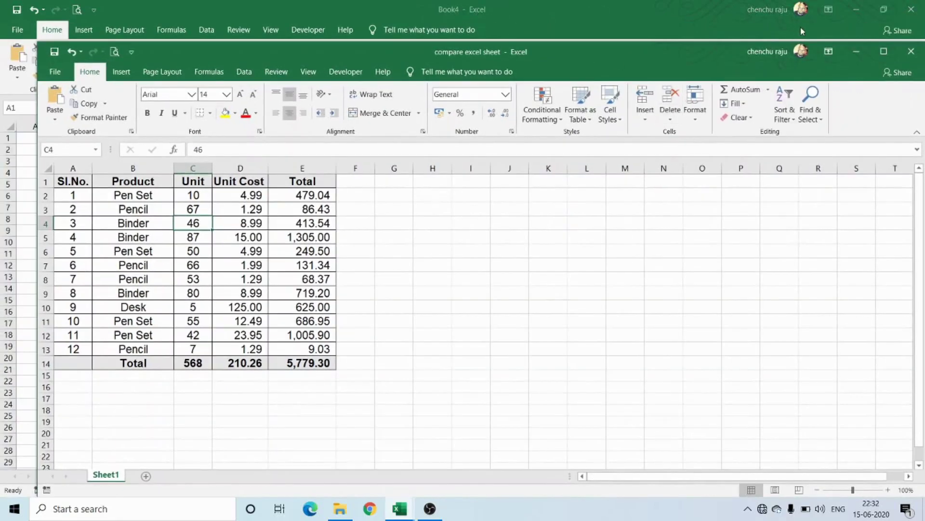
drag(681, 47, 2, 3)
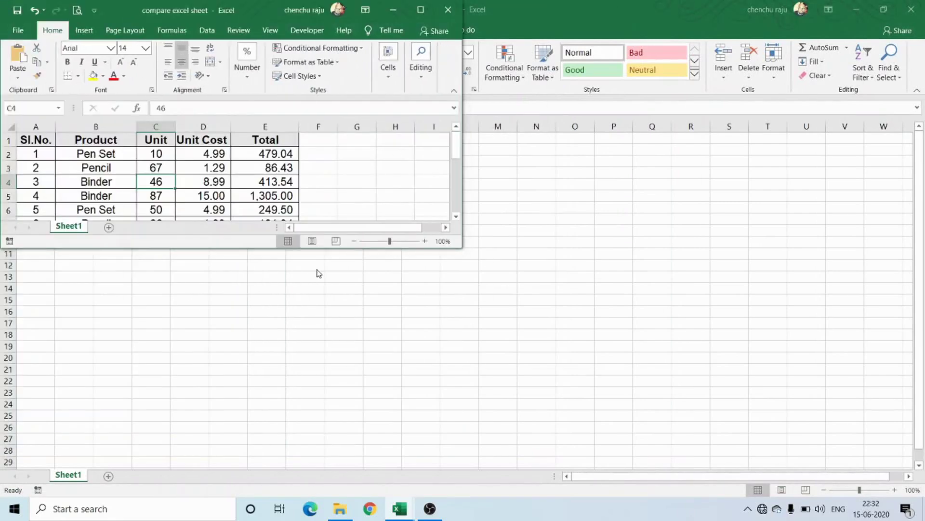
drag(261, 247, 197, 496)
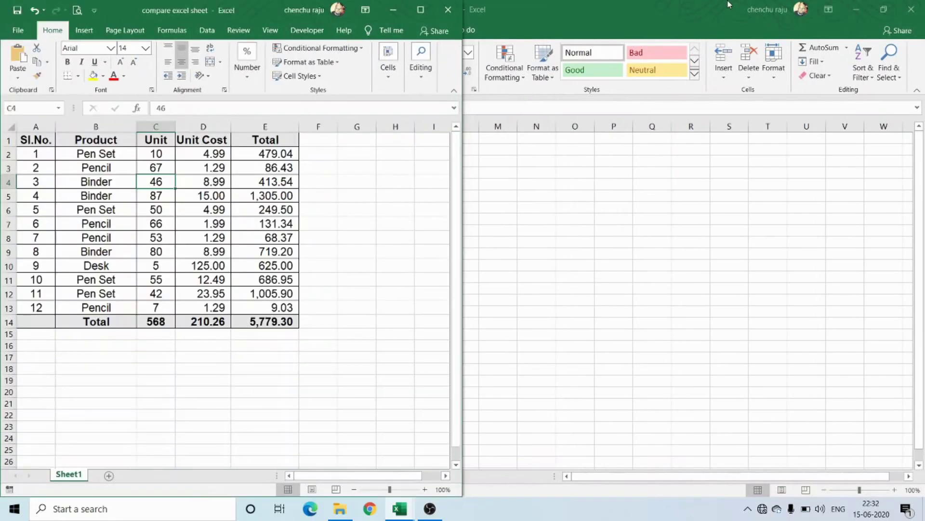
Restore the Book4 window, snap it right, and extend it to fill the right half
click(625, 16)
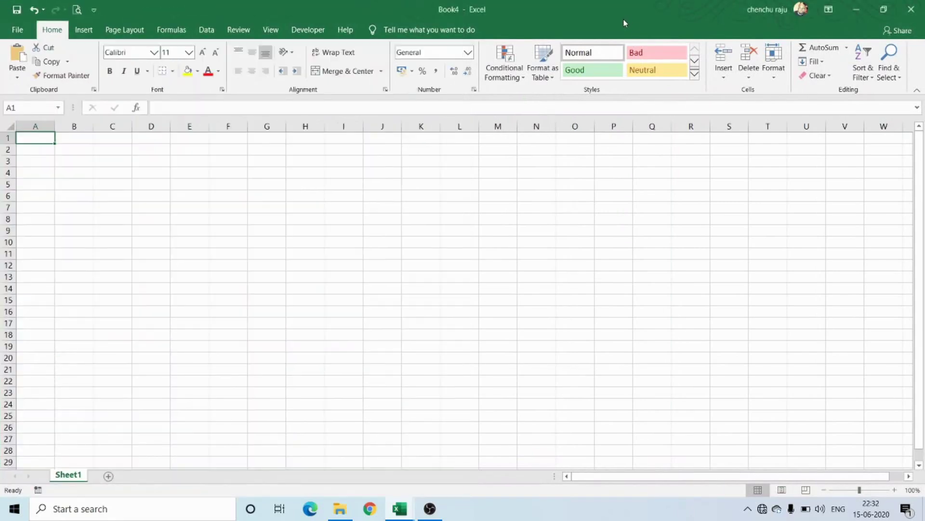
double_click(326, 13)
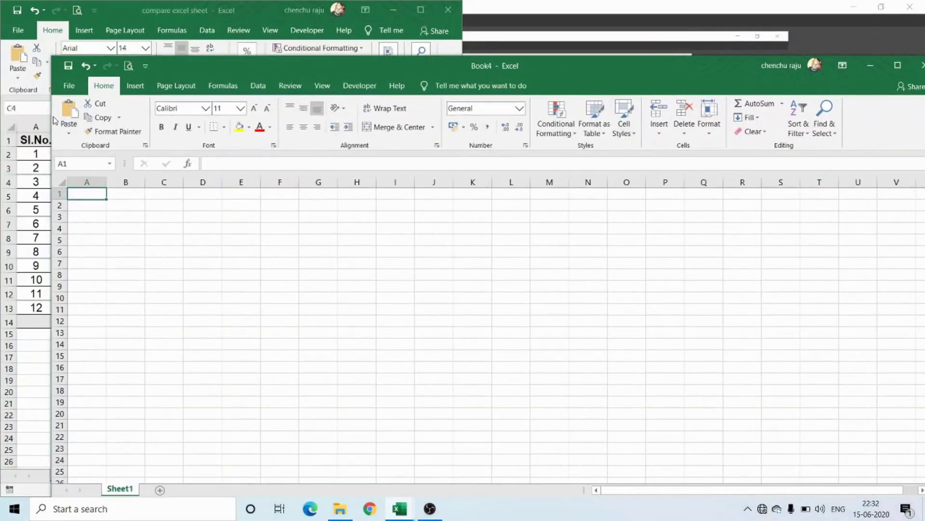
click(47, 147)
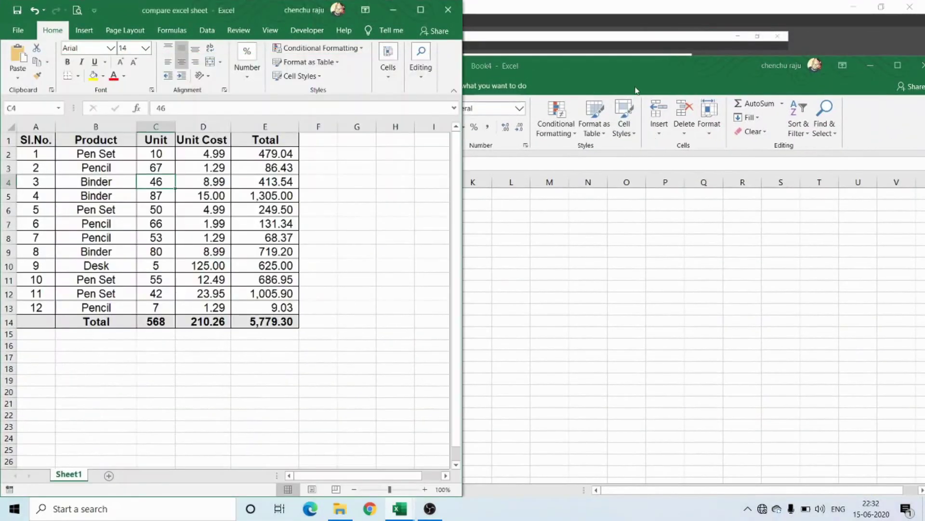
drag(637, 90, 923, 34)
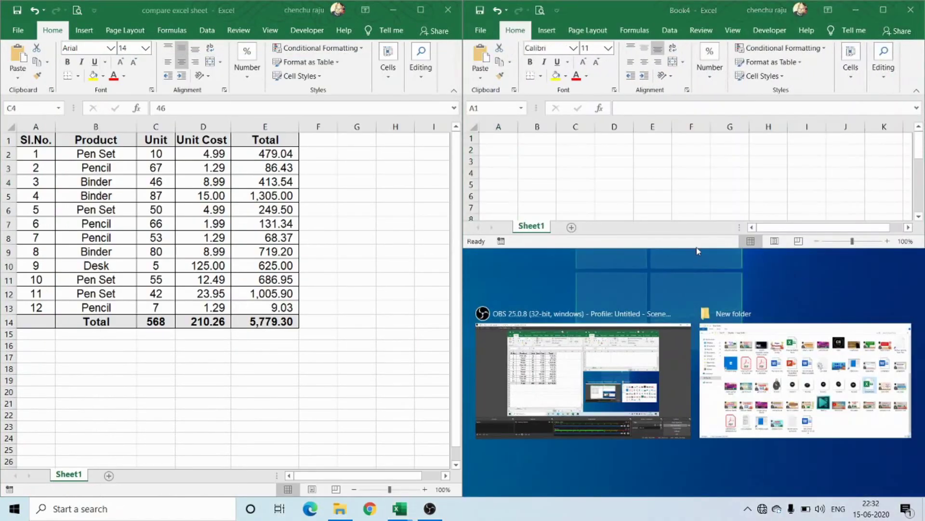
click(674, 241)
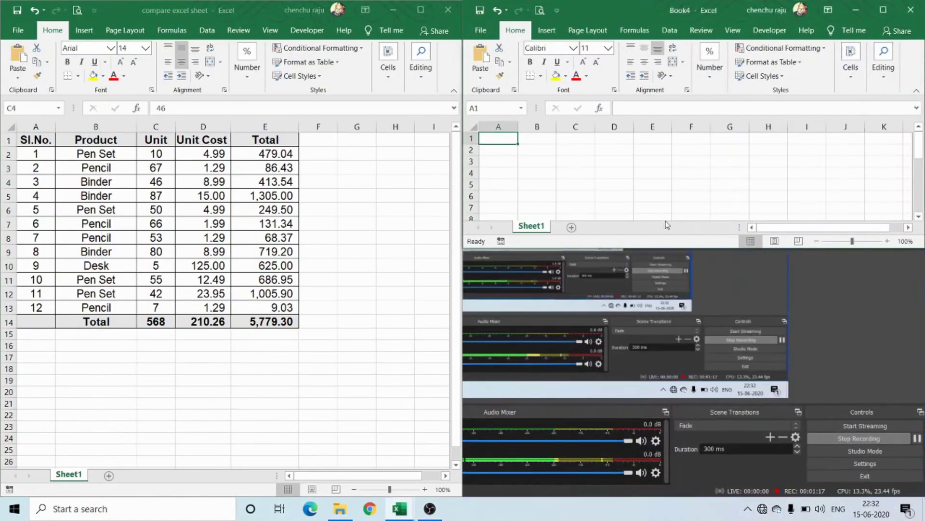
drag(675, 251, 658, 487)
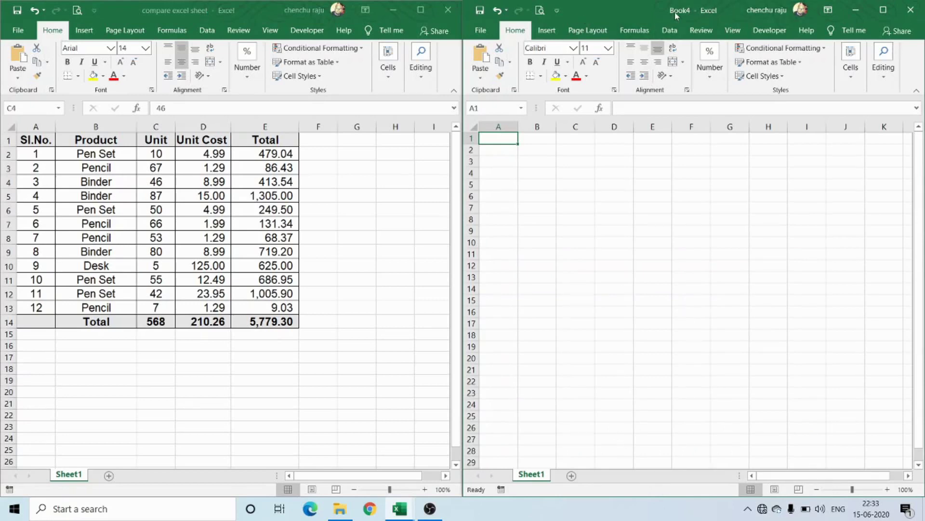
Copy B3:D7 from the compare excel sheet and paste it into Book4 at B3
click(193, 12)
click(202, 198)
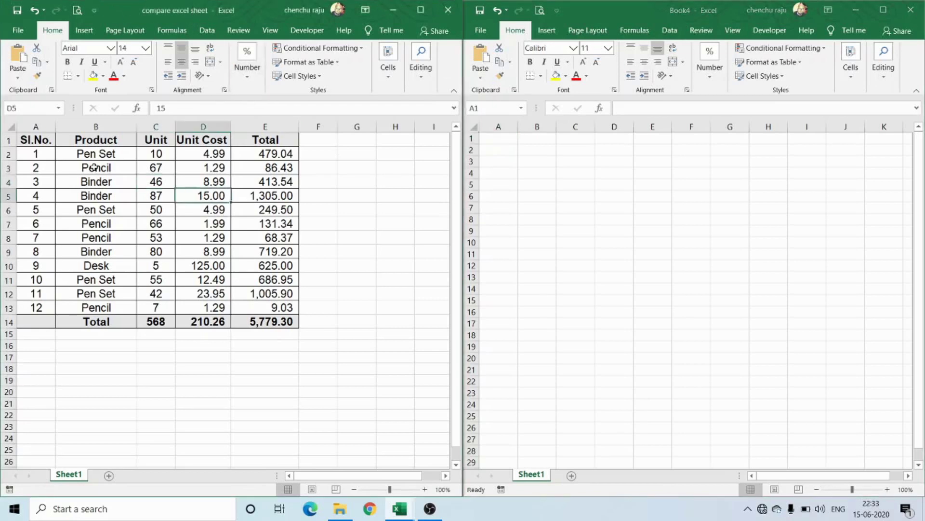
drag(94, 167, 208, 226)
key(ctrl+c)
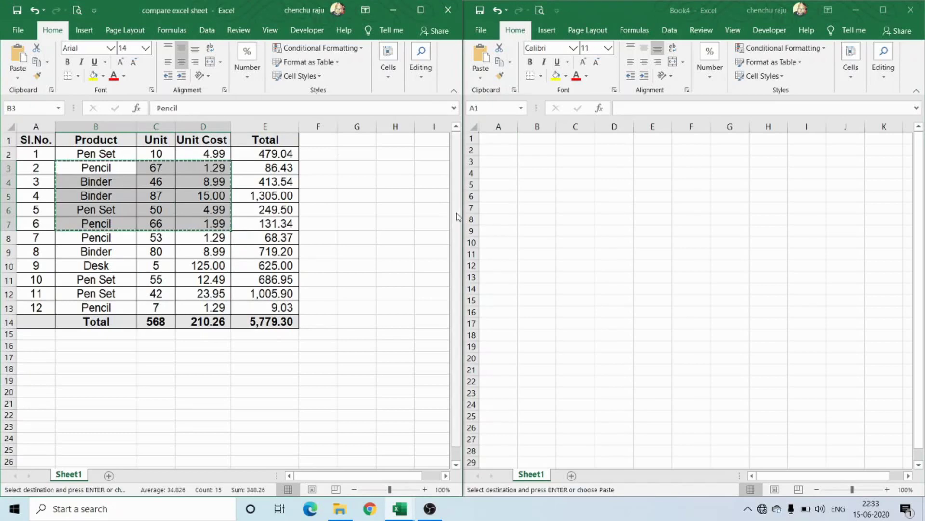
click(536, 160)
key(ctrl+v)
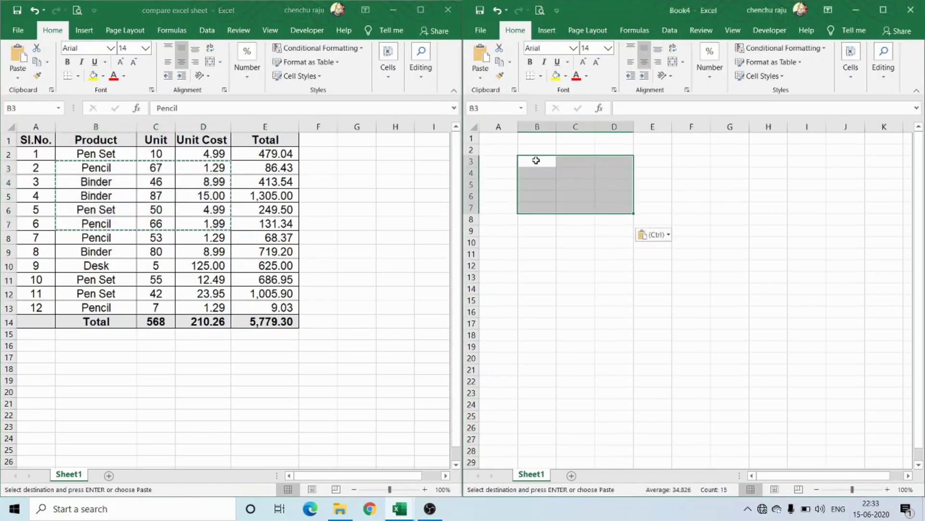
key(Escape)
Cancel Book4's save prompt, deselect the pasted range, and maximise Book4
key(ctrl+s)
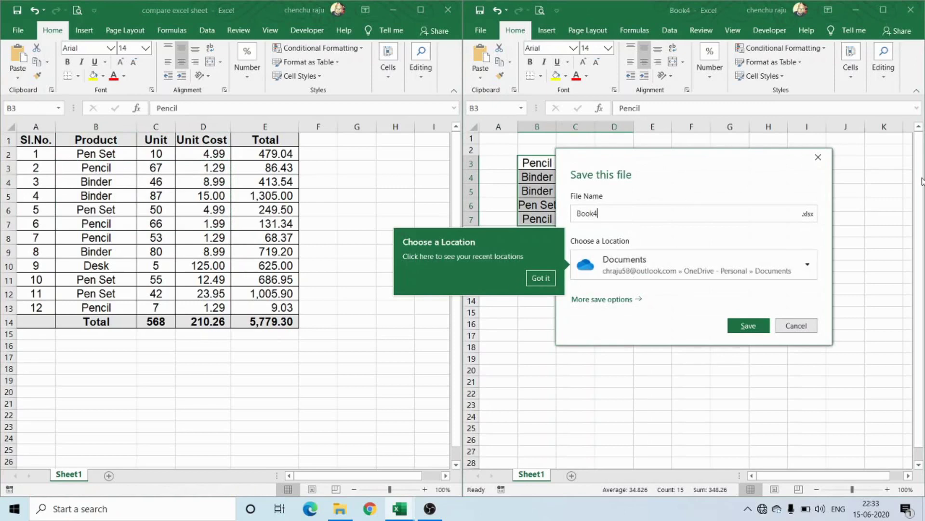
key(Escape)
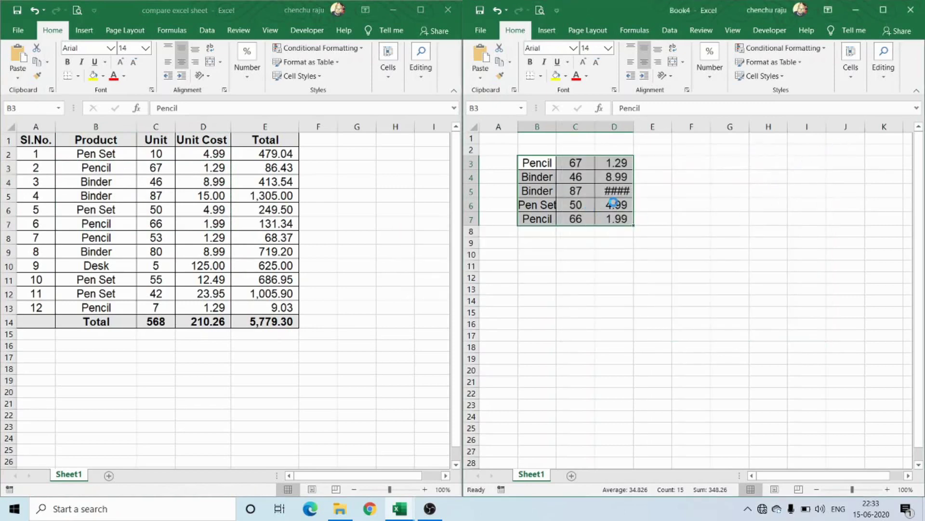
click(613, 202)
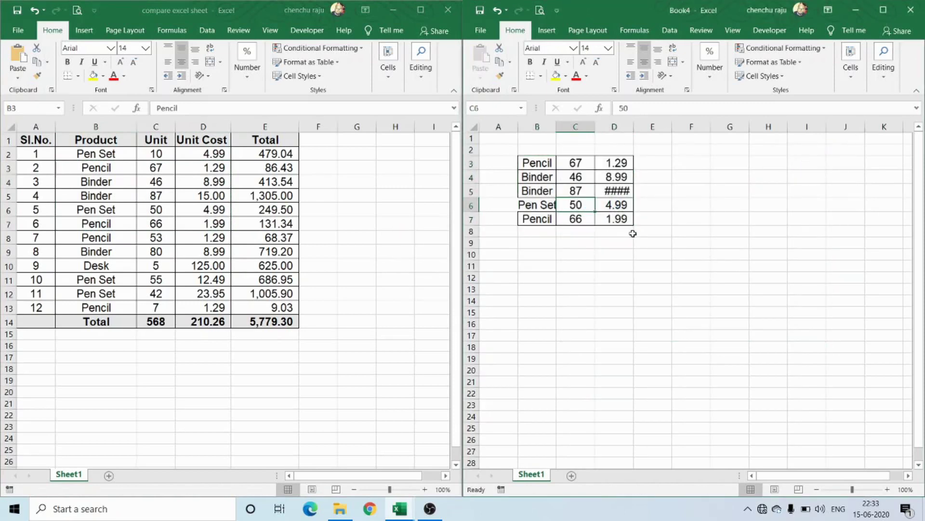
click(633, 233)
click(884, 10)
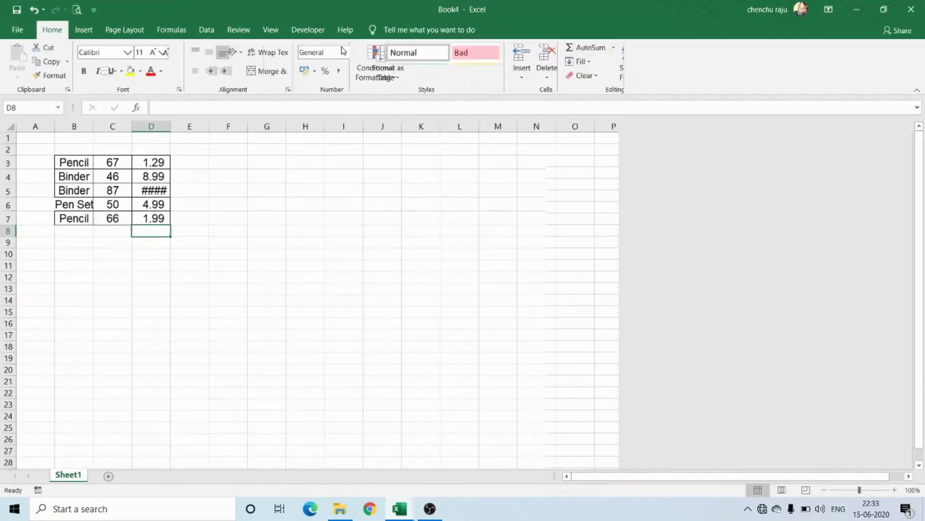
Switch to the compare excel sheet, maximise it, and show the View tab
key(alt+Tab)
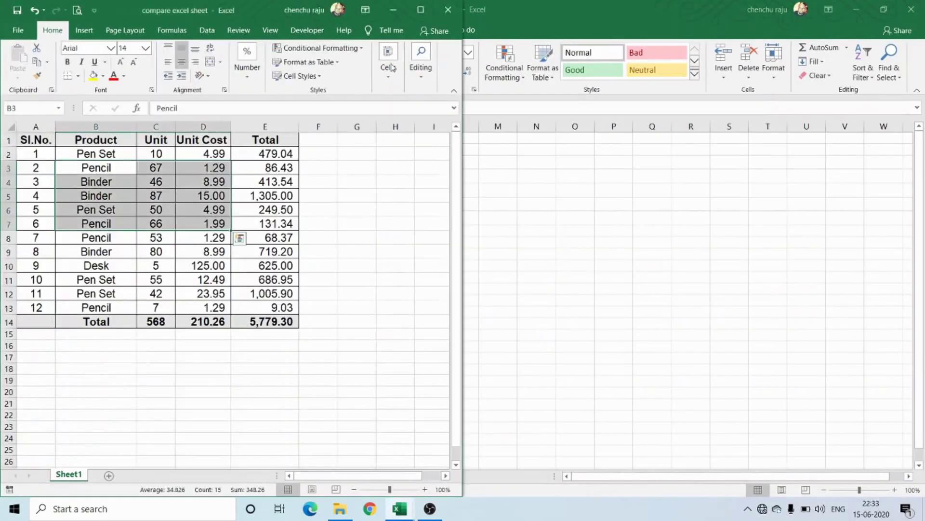
key(super+Up)
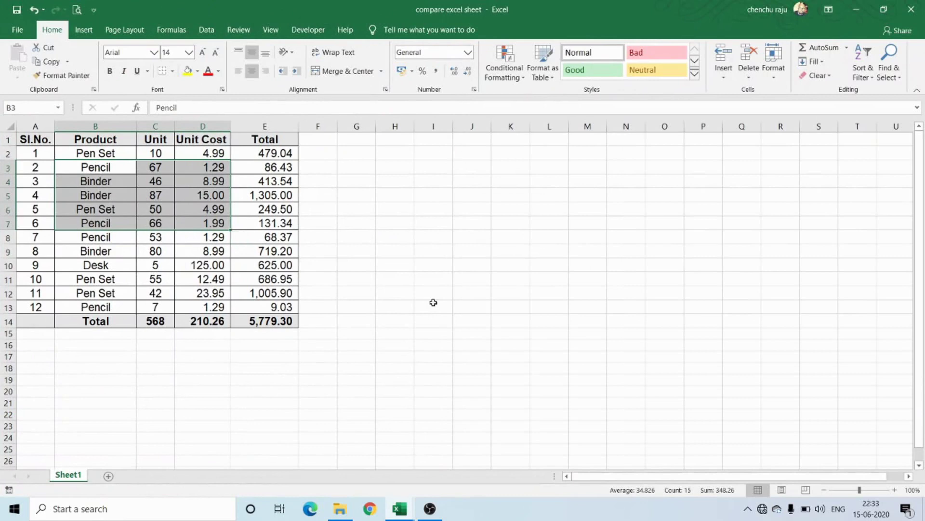
click(270, 29)
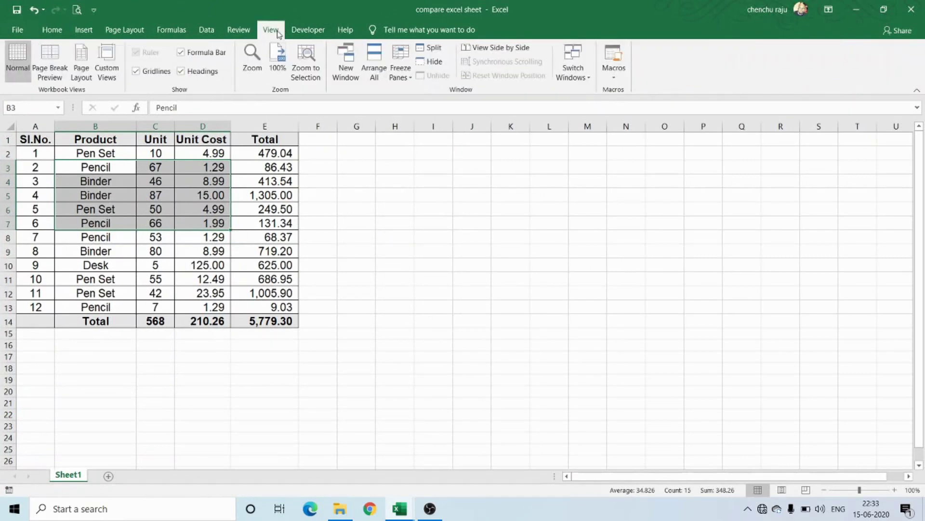
View compare sheet and Book4 side by side, turn Synchronous Scrolling off, and scroll the top window alone
click(497, 52)
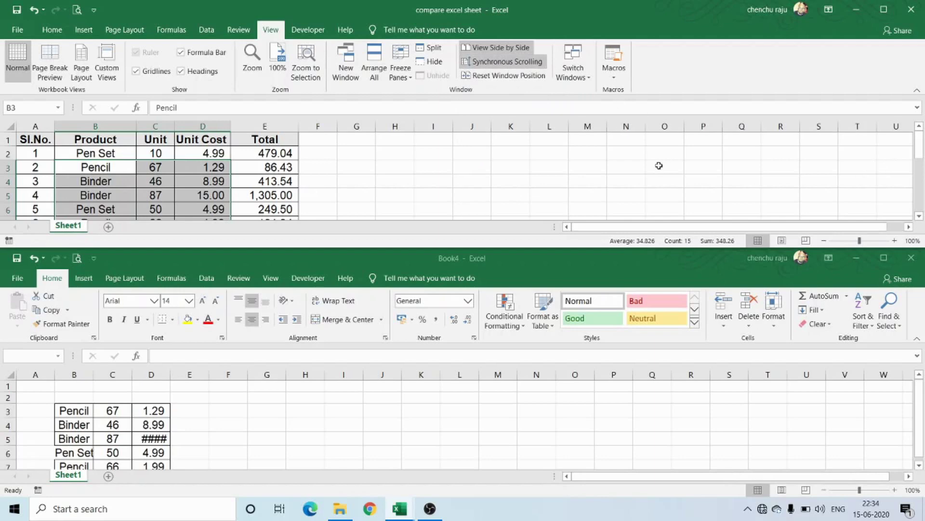
mouse_move(919, 145)
mouse_down()
mouse_move(921, 173)
mouse_move(919, 140)
mouse_up()
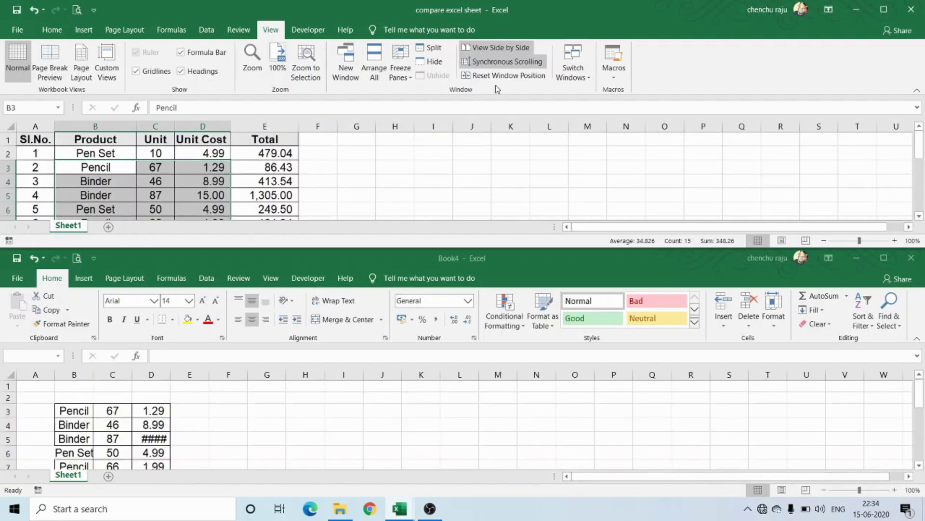
click(505, 62)
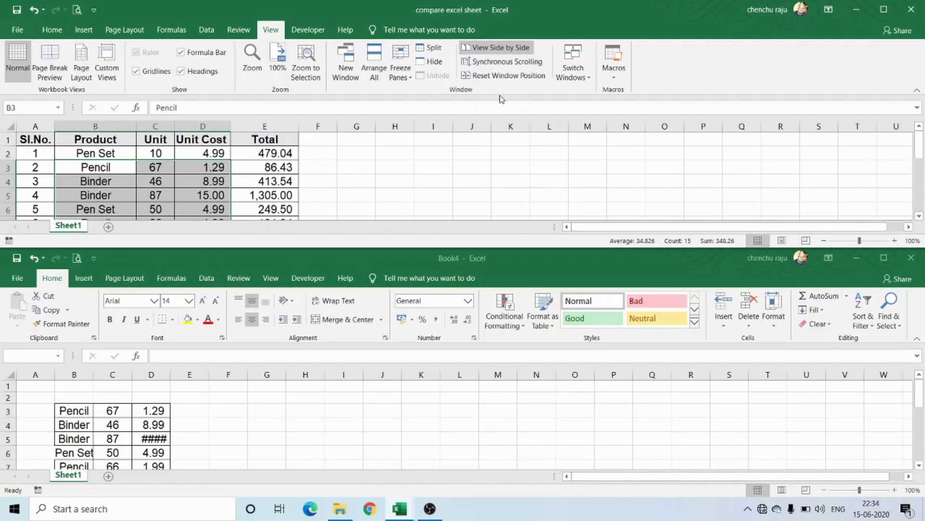
mouse_move(921, 140)
mouse_down()
mouse_move(921, 189)
mouse_move(920, 140)
mouse_up()
click(512, 61)
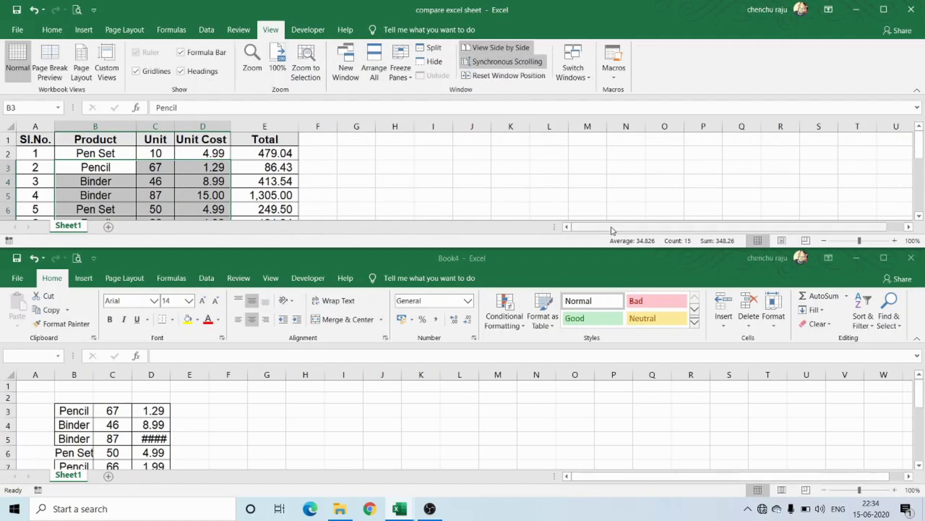
mouse_move(921, 147)
mouse_down()
mouse_move(923, 180)
mouse_move(922, 154)
mouse_up()
click(505, 66)
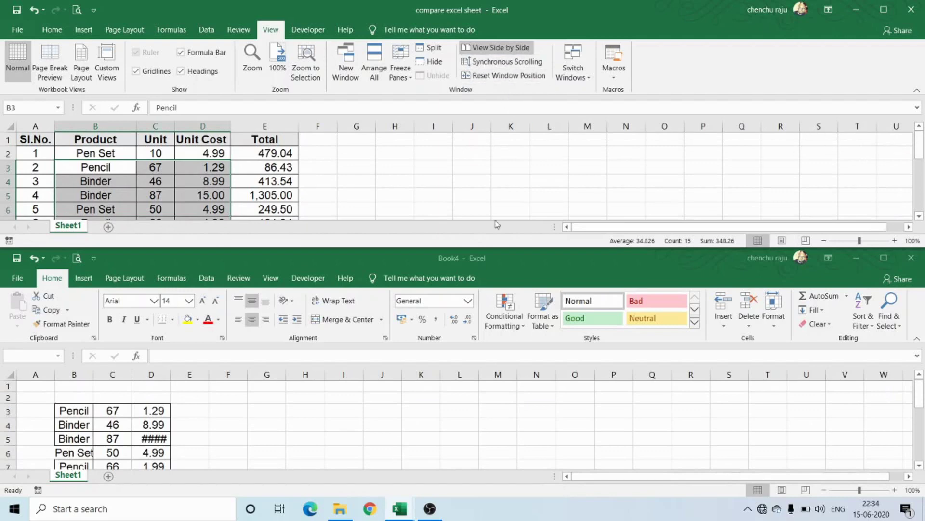
drag(921, 143, 922, 147)
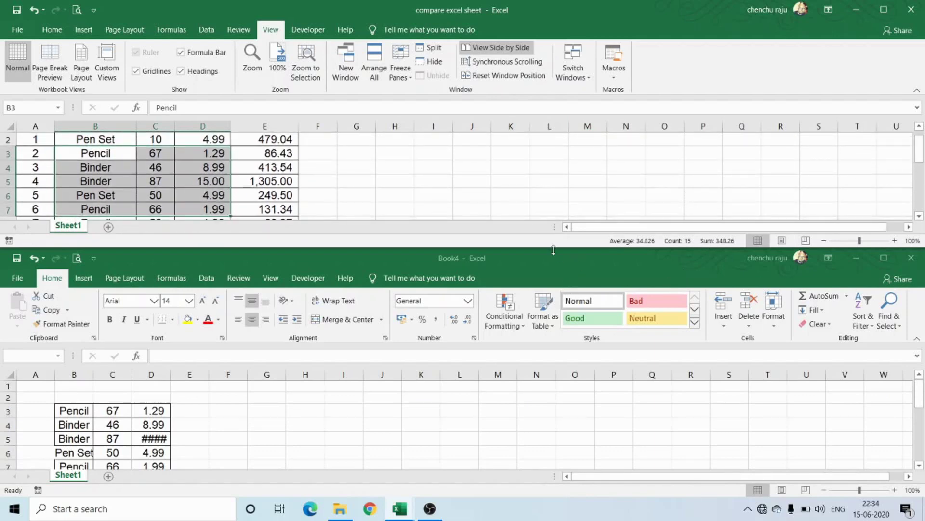
Arrange the windows Vertical via Arrange All, then select B4 in the compare sheet and D8 in Book4
click(374, 77)
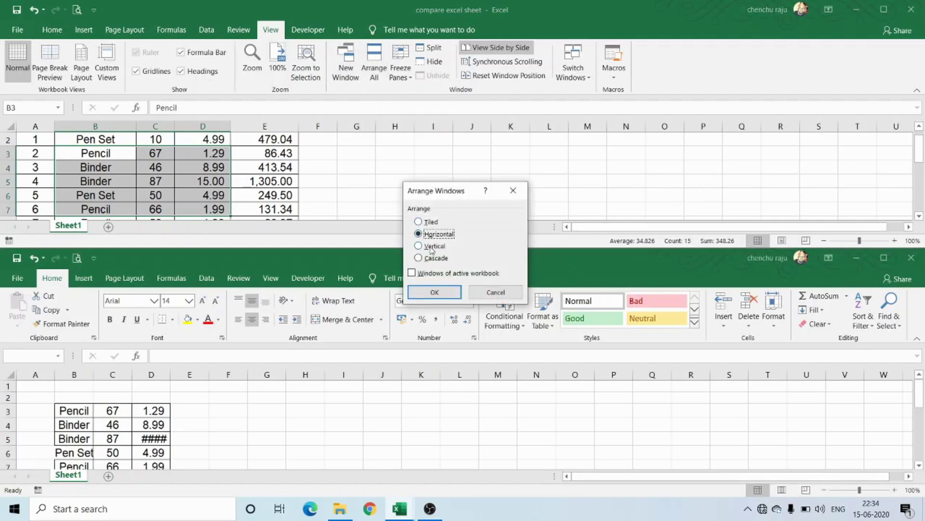
click(439, 248)
click(448, 293)
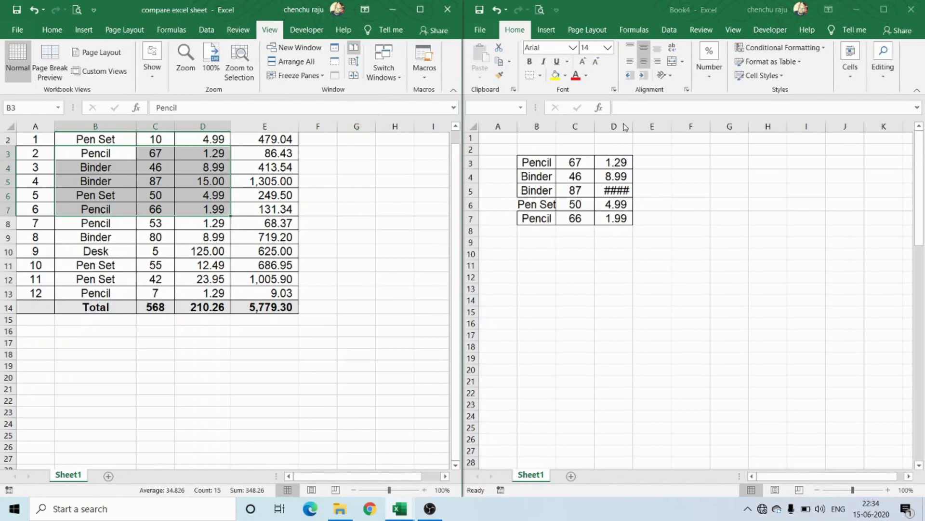
click(99, 162)
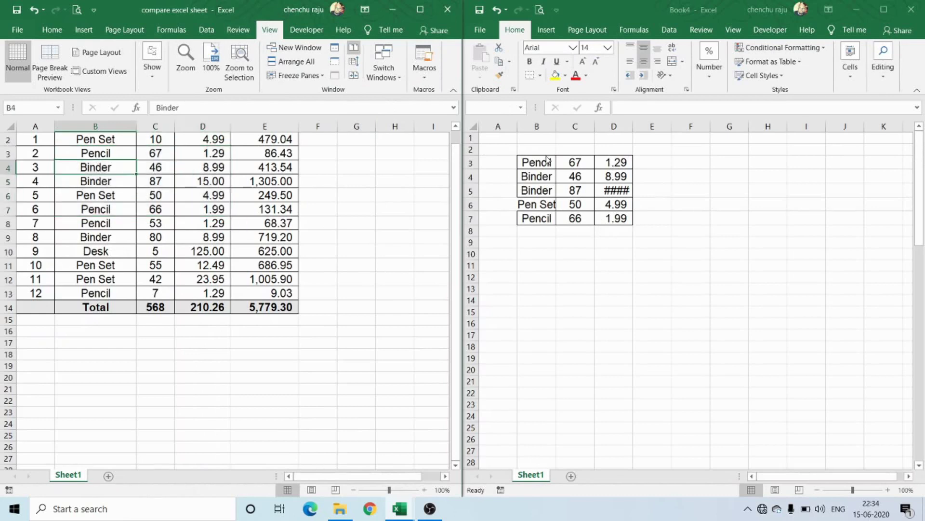
click(613, 231)
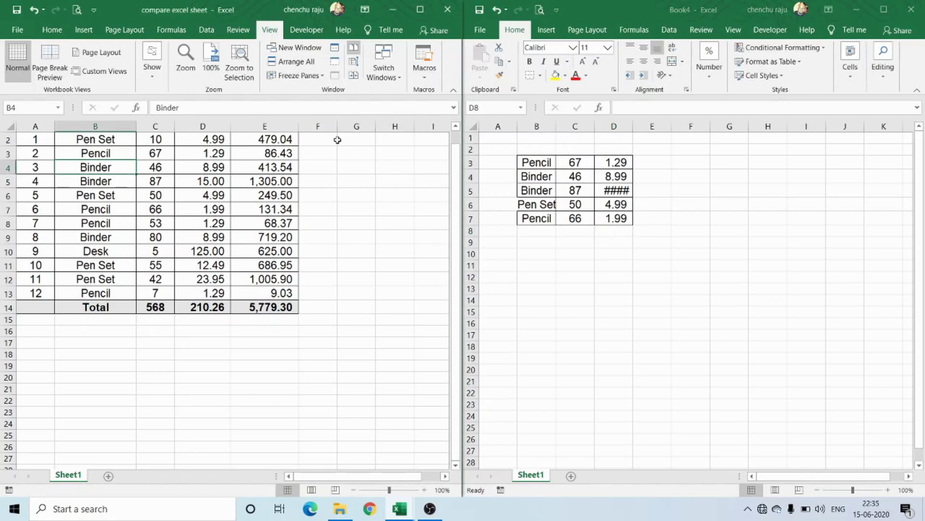
Select F7 in the compare sheet and create two new blank workbooks, Book5 and Book6
click(294, 61)
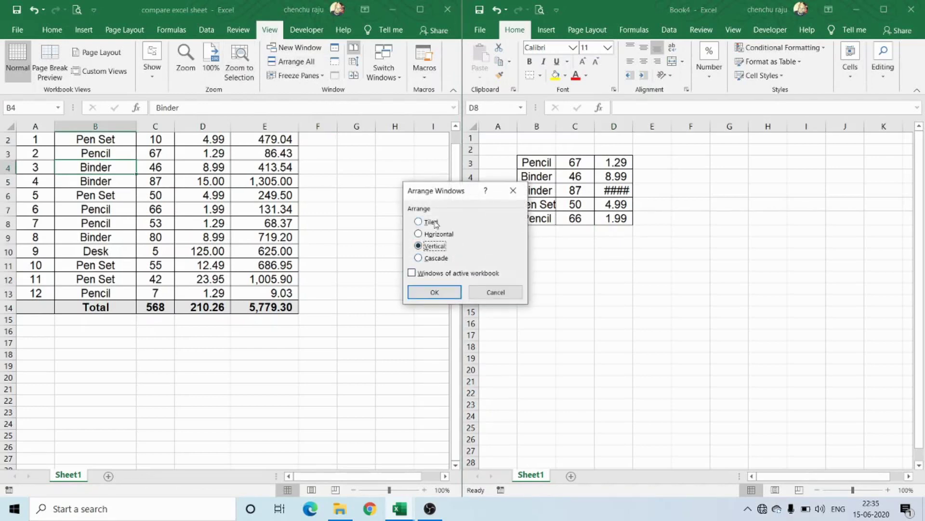
click(495, 292)
click(321, 208)
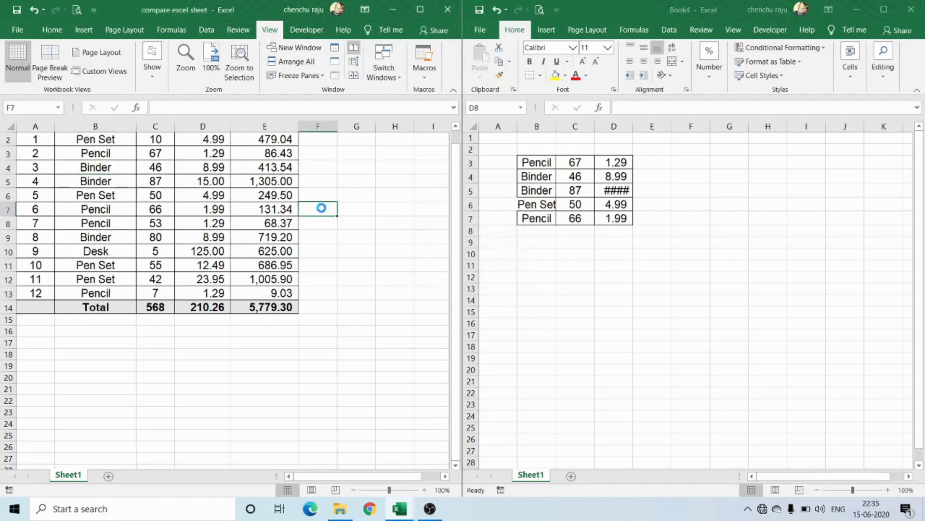
key(ctrl+n)
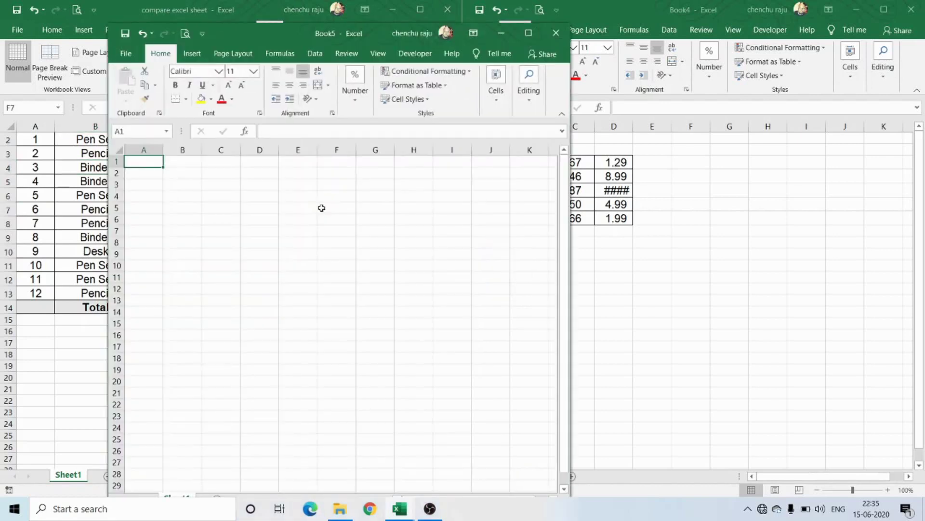
key(ctrl+n)
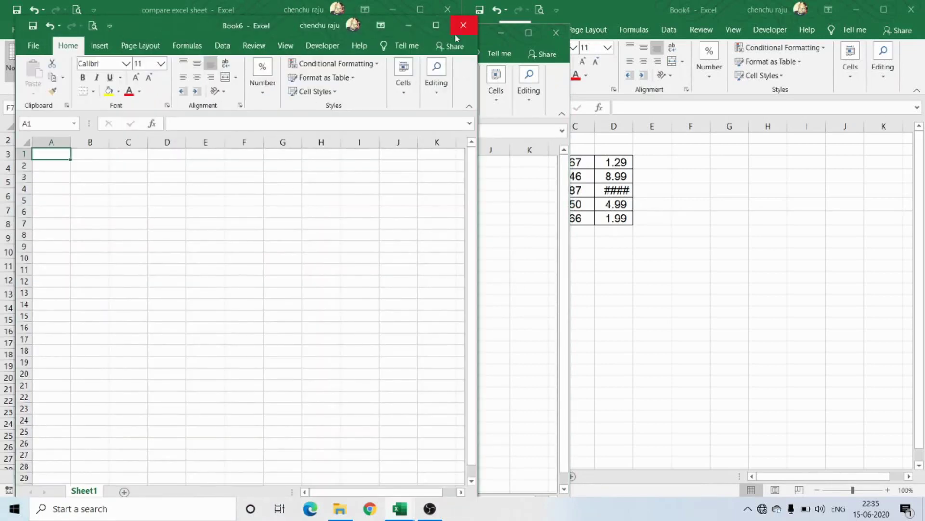
Maximise the Book6 and Book5 windows
click(437, 33)
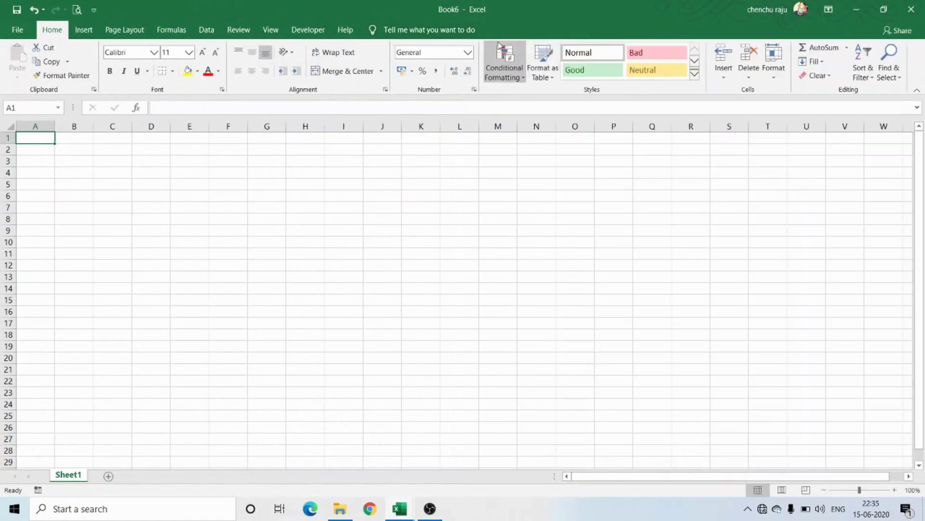
key(alt+Tab)
click(531, 33)
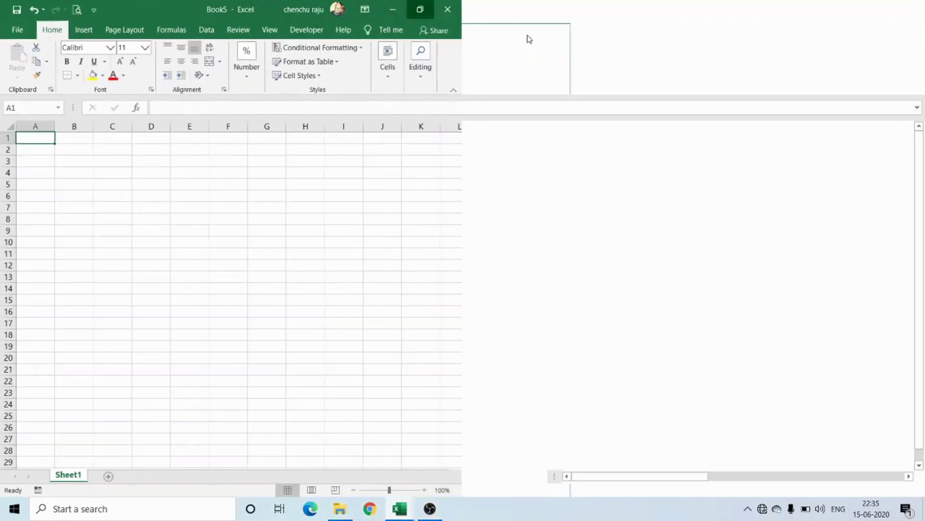
key(alt+Tab)
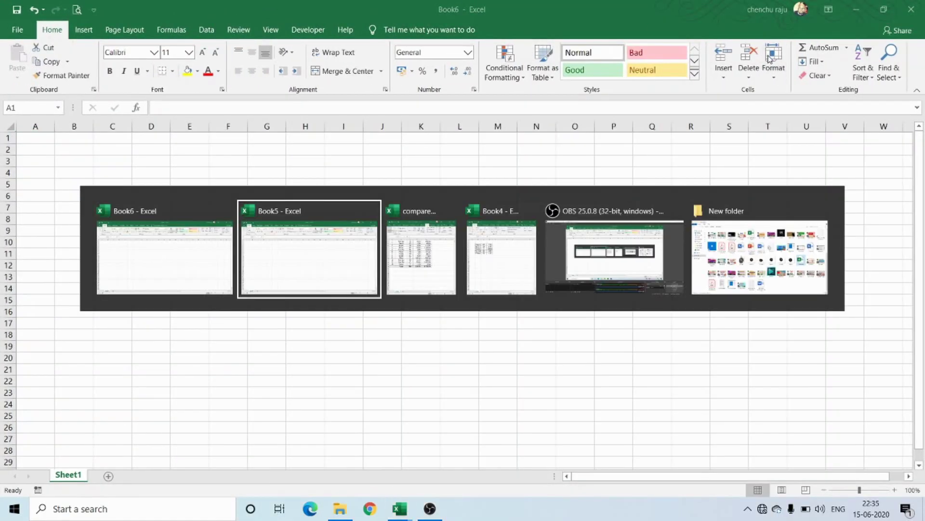
key(alt+Tab)
click(882, 10)
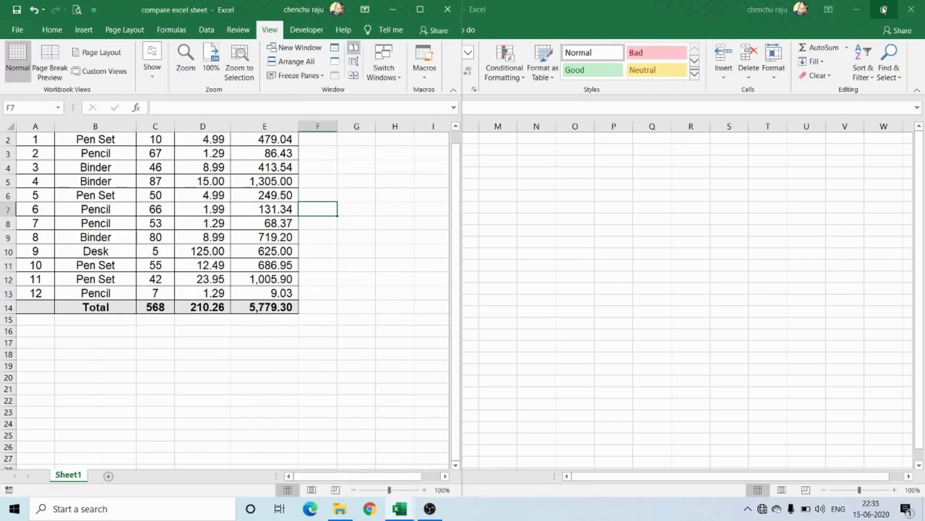
Maximise the compare sheet, Book6 and Book4 windows, ending back on the compare excel sheet
click(430, 14)
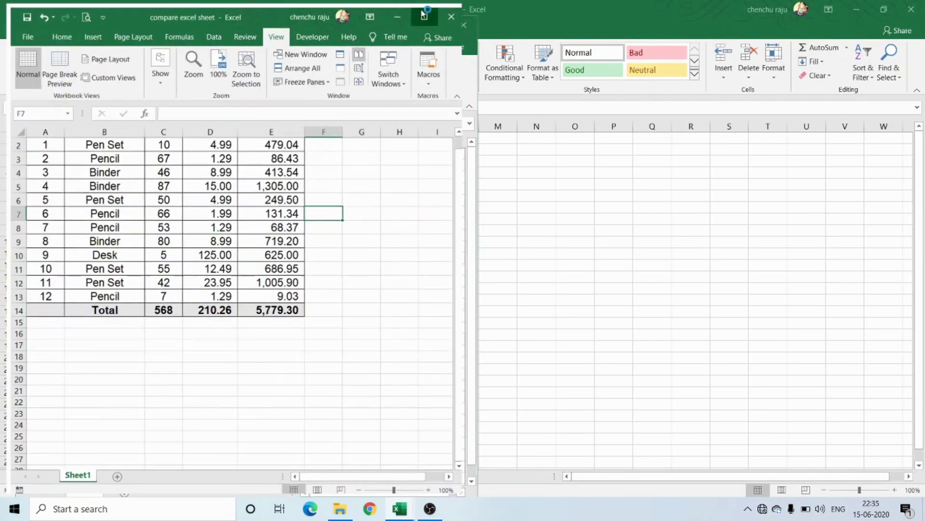
key(alt+Tab)
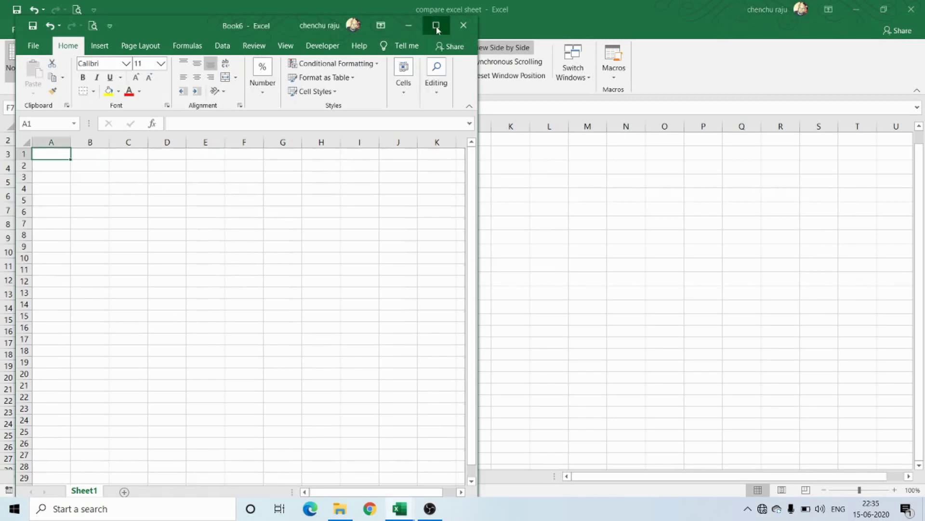
click(436, 26)
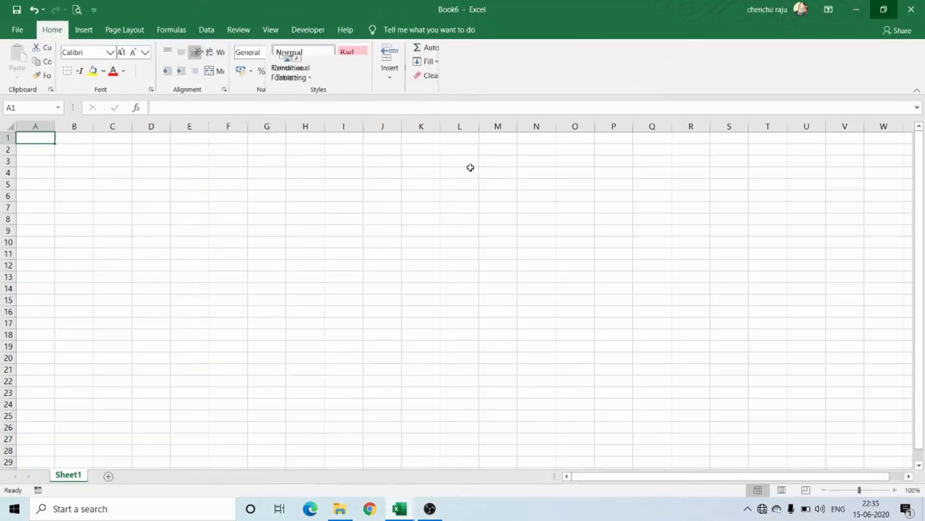
key(alt+Tab)
key(alt+Tab)
key(alt+Tab)
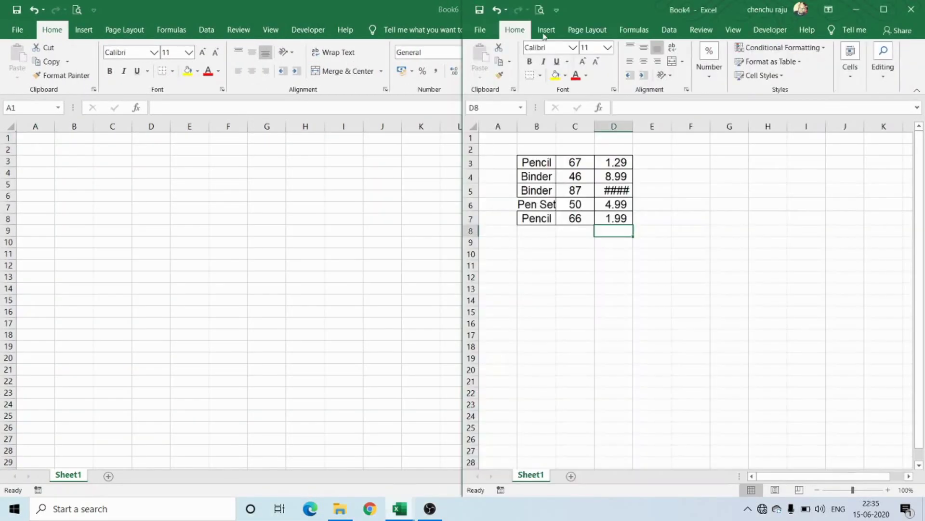
click(884, 9)
key(alt+Tab)
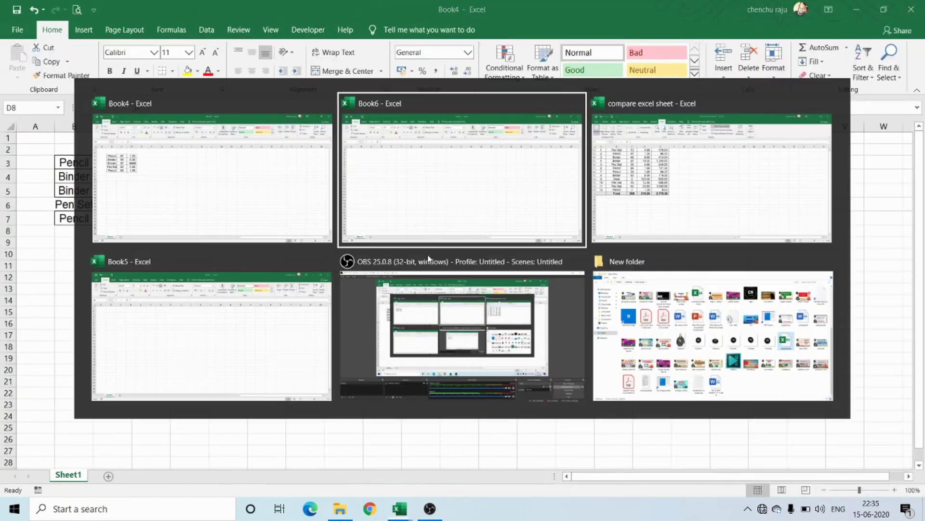
key(alt+Tab)
Select empty cells G7 and G5, then open the Arrange Windows dialog from View > Arrange All
click(362, 215)
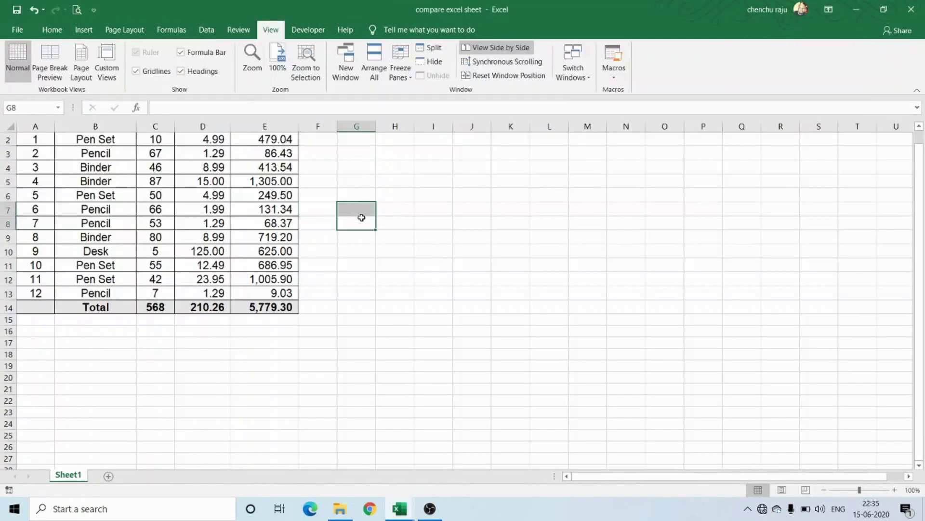
scroll(339, 227, up, 1)
click(340, 198)
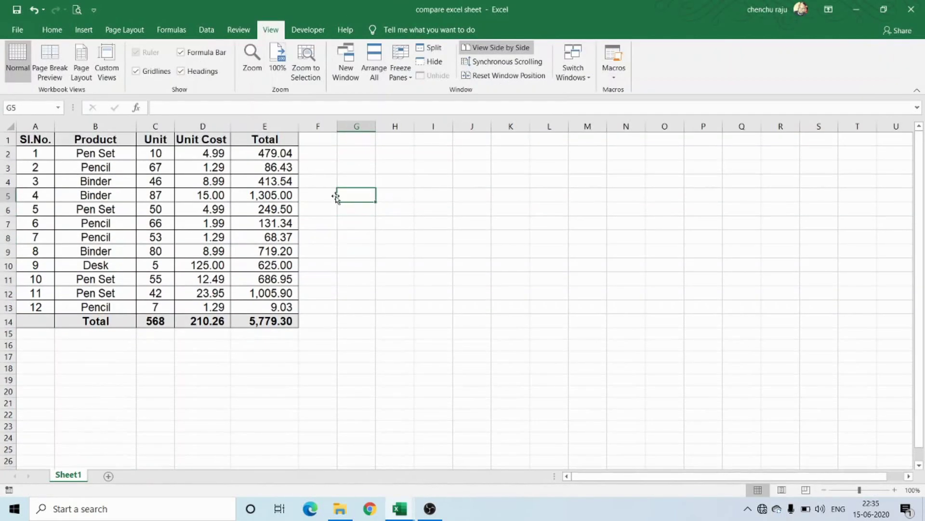
click(375, 63)
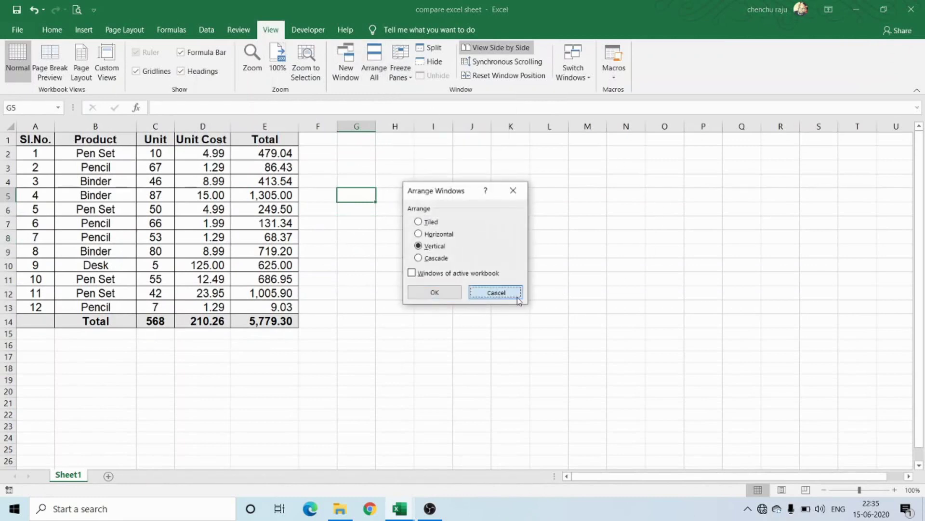
click(496, 292)
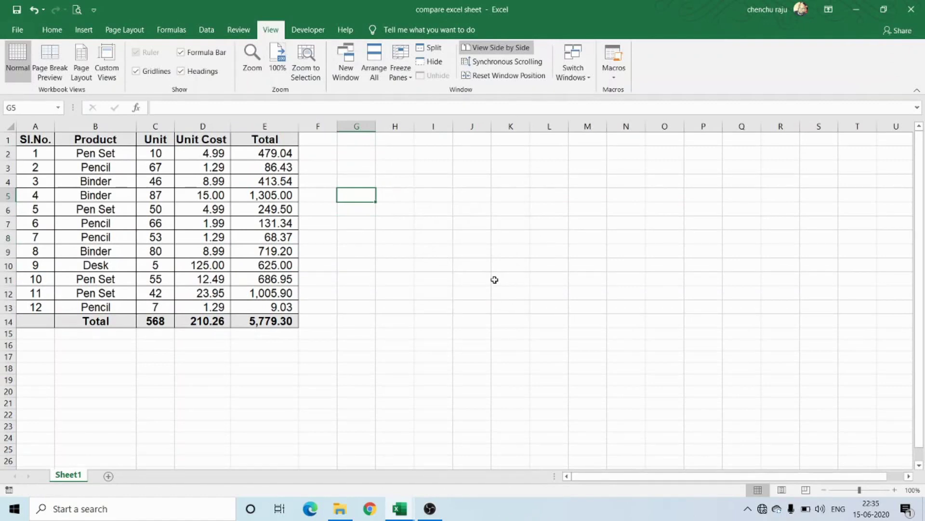
click(401, 72)
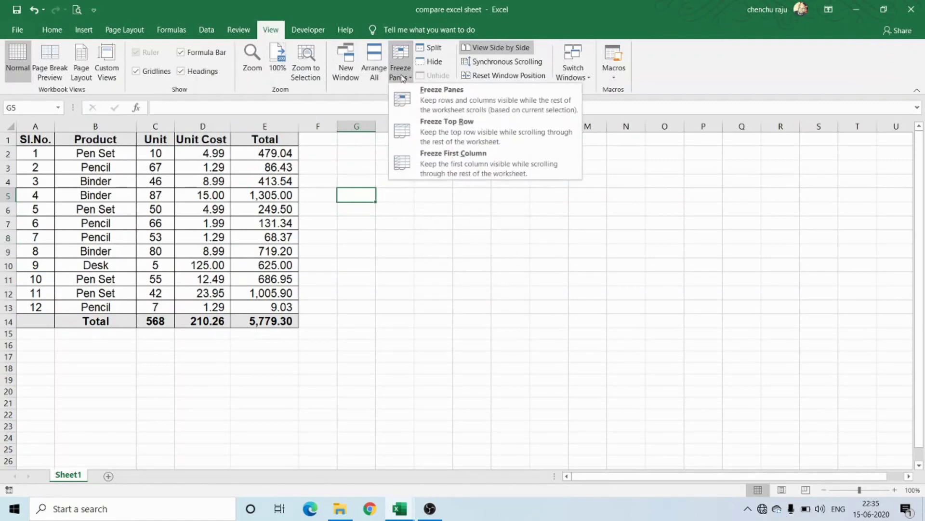
click(375, 63)
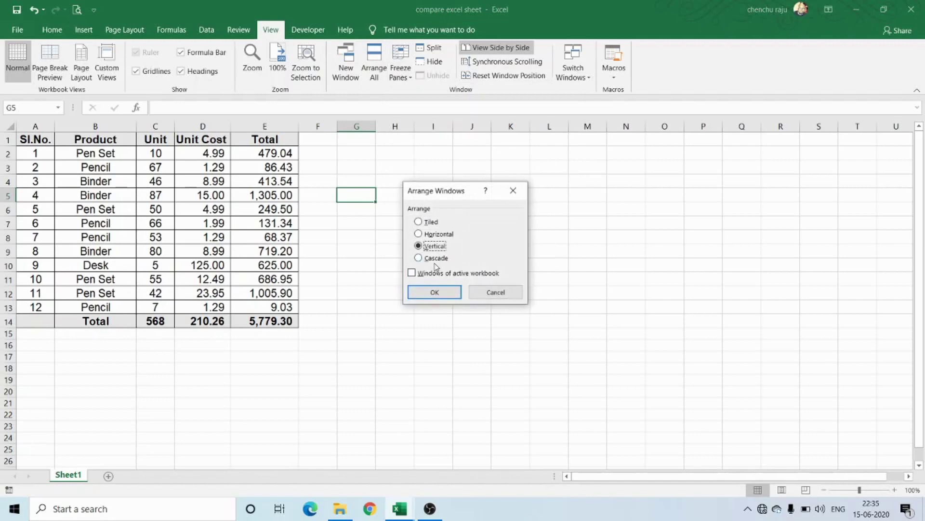
Apply the Cascade layout to the four workbooks, then reopen the Arrange Windows dialog
click(436, 291)
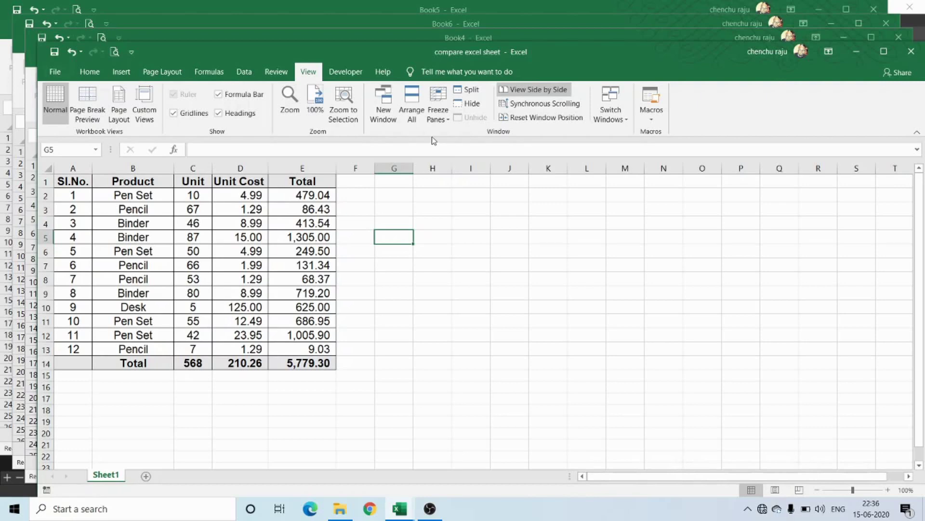
click(412, 115)
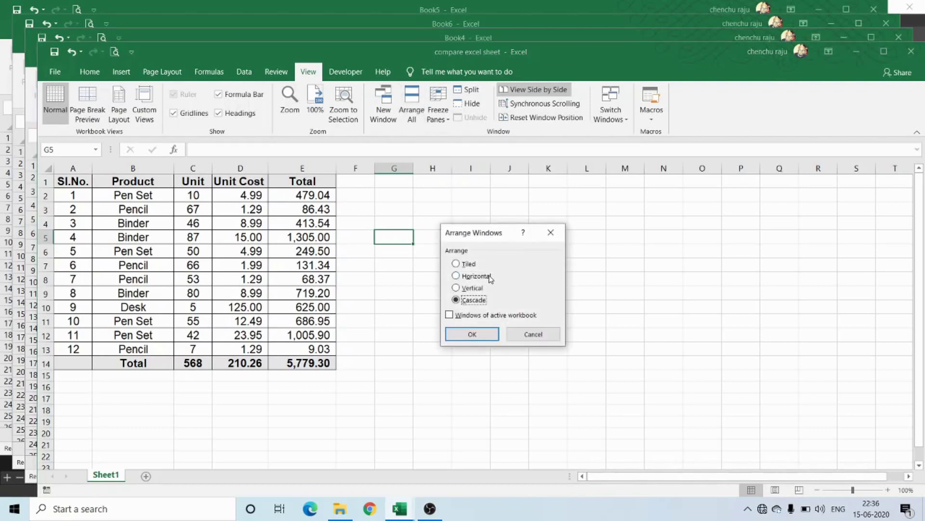
Apply the Tiled layout in Arrange Windows to grid Book4, Book5, Book6 and the compare sheet
click(472, 334)
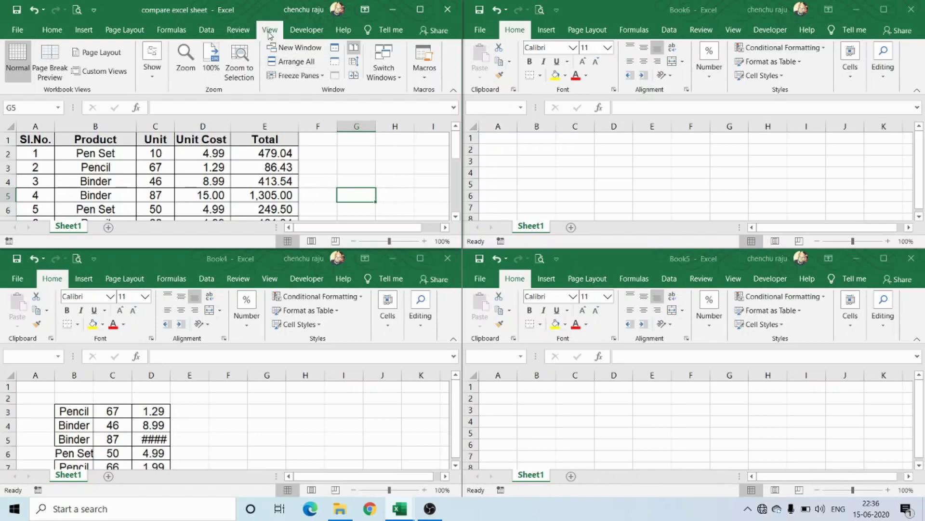
Arrange the compare sheet, Book4, Book5 and Book6 windows vertically as four side-by-side columns
click(292, 61)
click(431, 246)
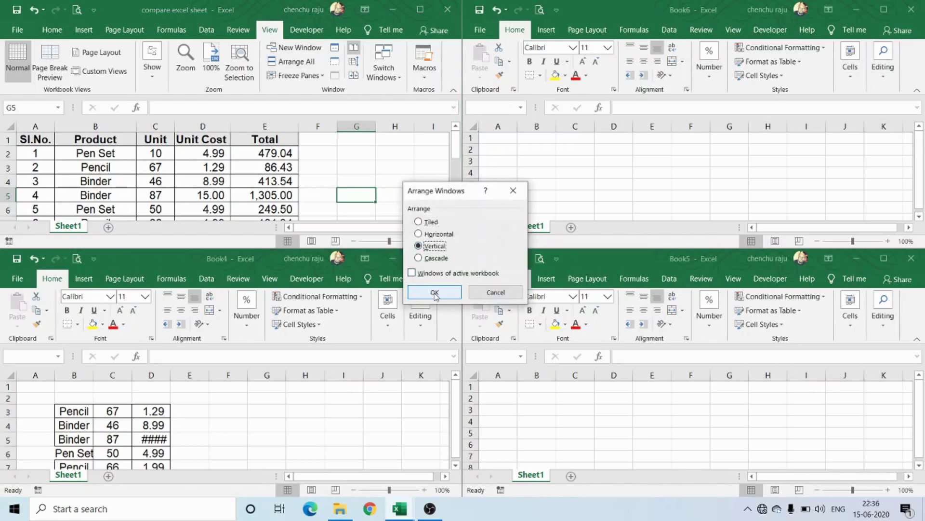
click(434, 292)
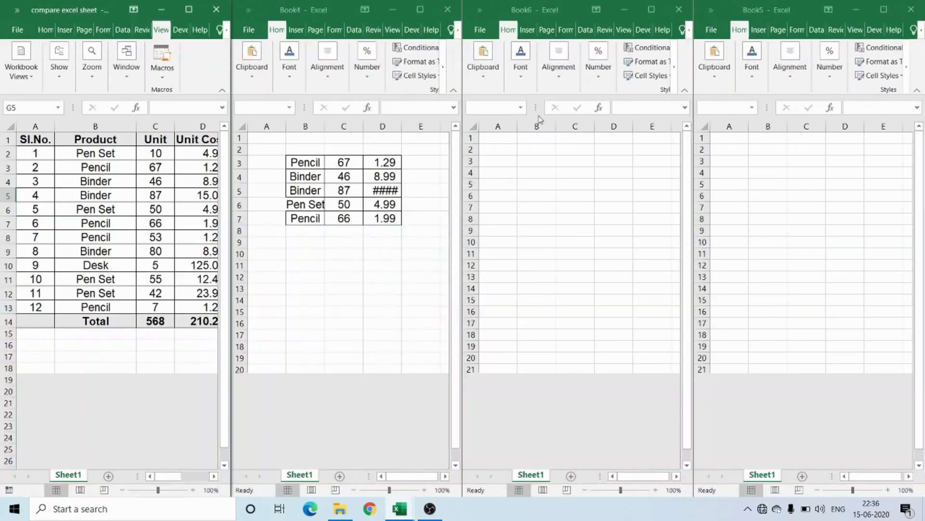